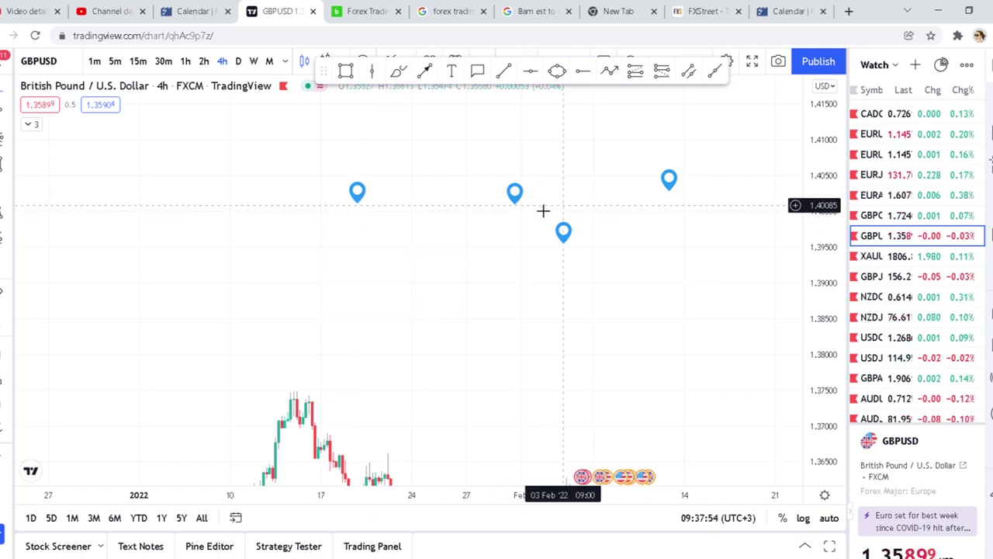
Step: Reveal the GBPUSD chart note listing Forexfactory, Dailyfx, FXStreet and Tradecaptain
{"action": "mouse_move", "coordinate": [516, 198]}
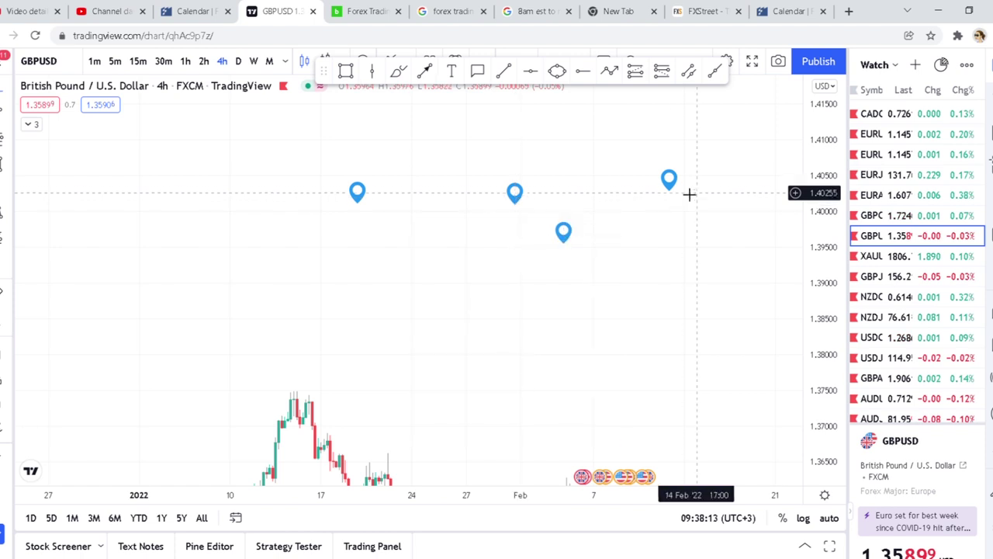
{"action": "mouse_move", "coordinate": [678, 187]}
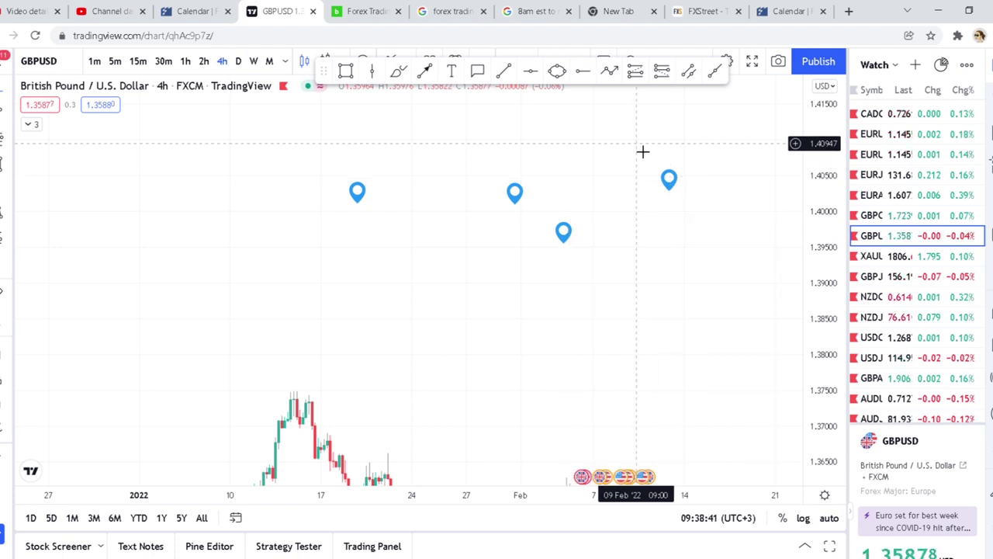
{"action": "mouse_move", "coordinate": [571, 233]}
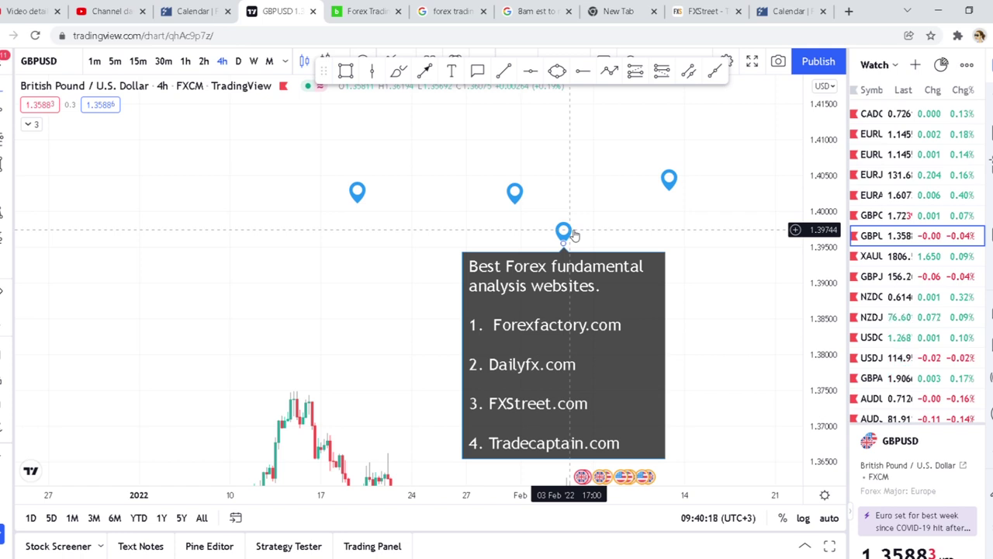
Step: Load forexfactory.com in a new Chrome tab, correcting the mistyped address
{"action": "key", "text": "ctrl+t"}
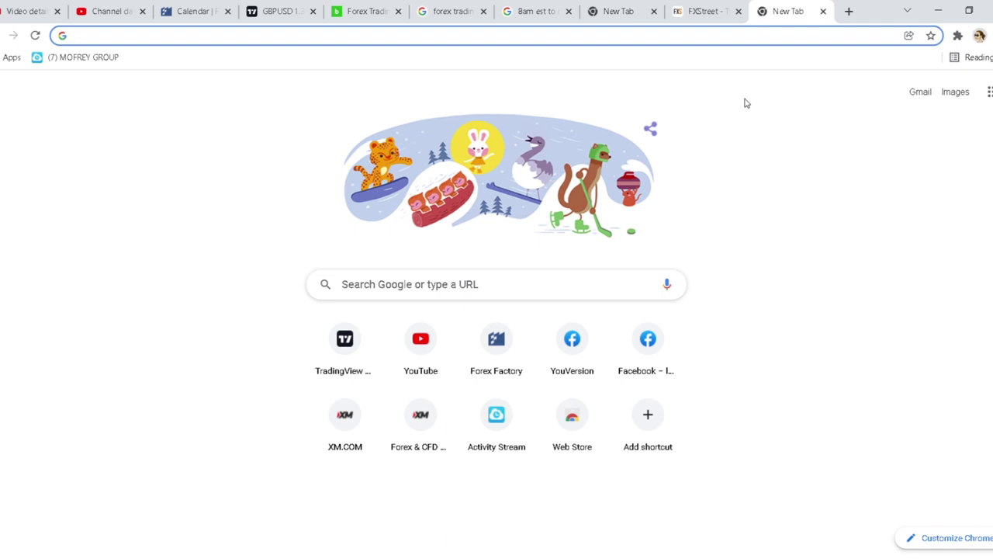
{"action": "type", "text": "foref"}
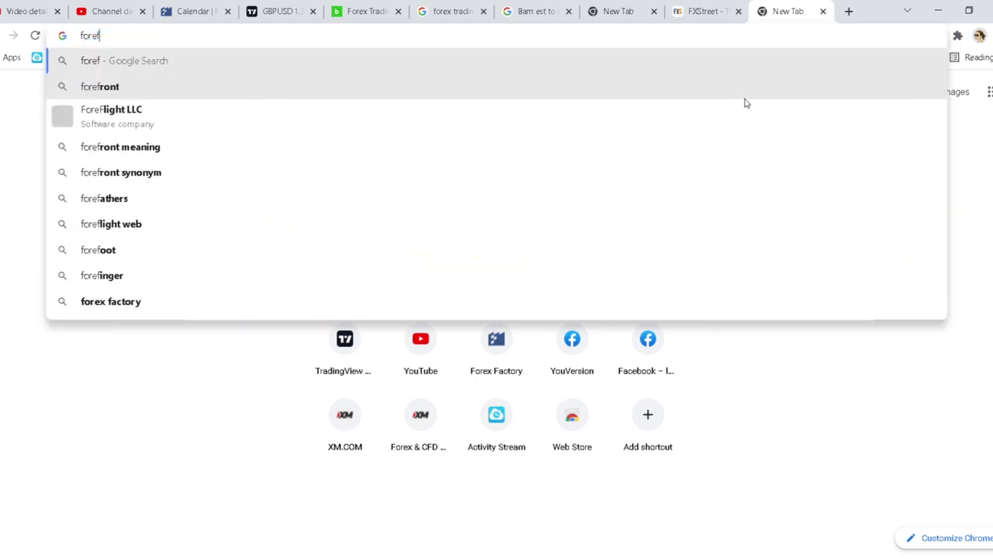
{"action": "key", "text": "BackSpace"}
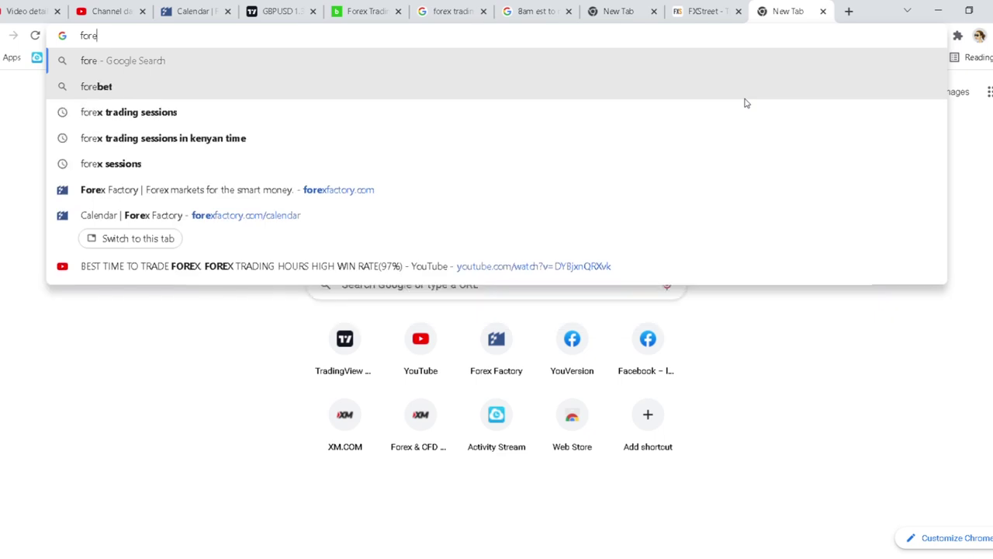
{"action": "type", "text": "x"}
{"action": "key", "text": "Return"}
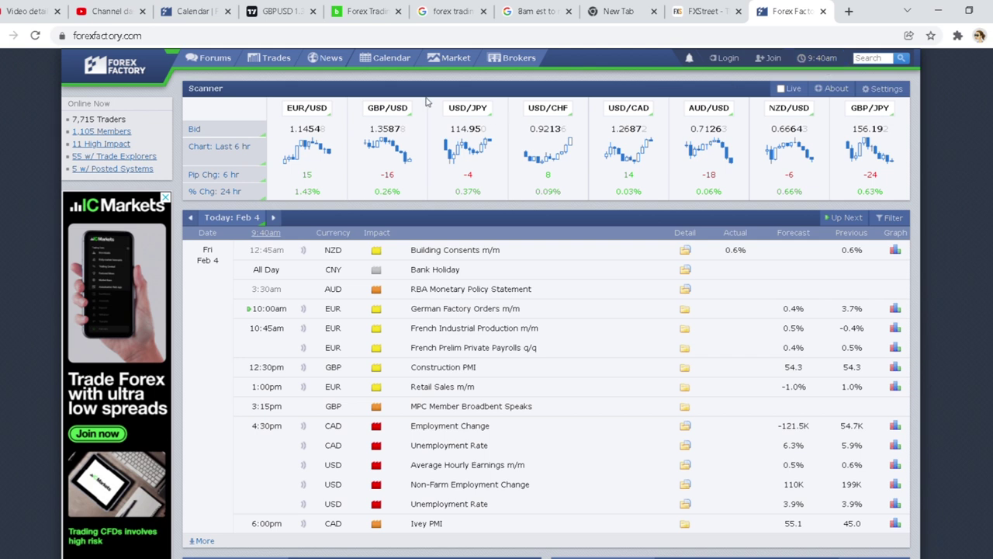
Step: Open the Forex Factory weekly economic Calendar for Jan 30 – Feb 5
{"action": "left_click", "coordinate": [383, 64]}
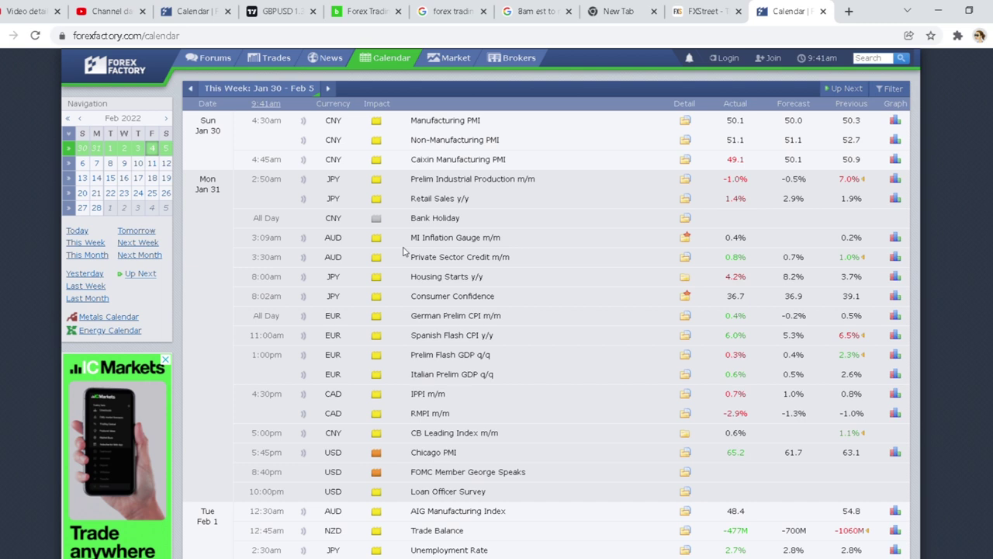
Step: Scroll the calendar to Jan 31 releases such as Chicago PMI at 65.2
{"action": "scroll", "coordinate": [357, 378], "scroll_direction": "down", "scroll_amount": 1}
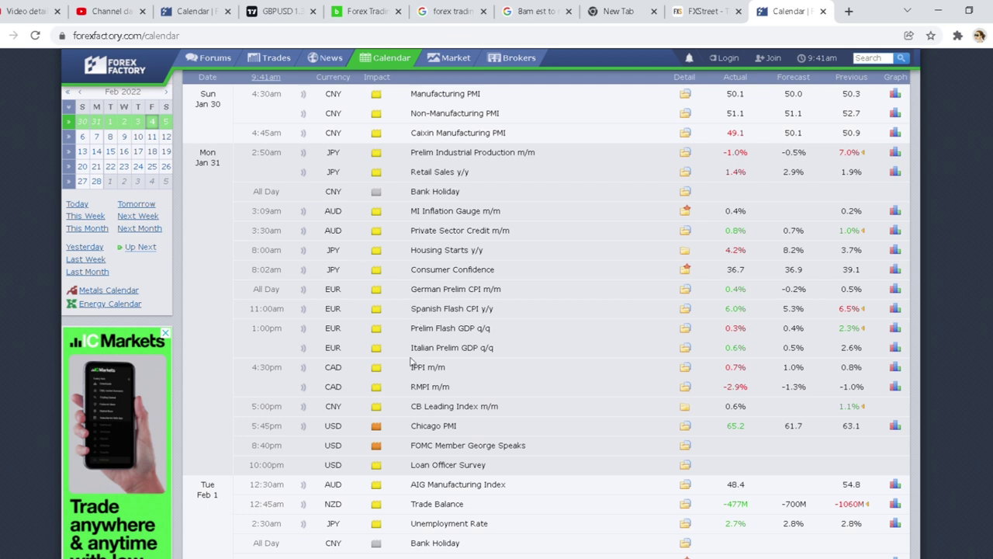
Step: Scroll to Feb 1's ISM Manufacturing PMI (57.6 vs 57.4) and JOLTS Job Openings rows
{"action": "scroll", "coordinate": [412, 361], "scroll_direction": "down", "scroll_amount": 1}
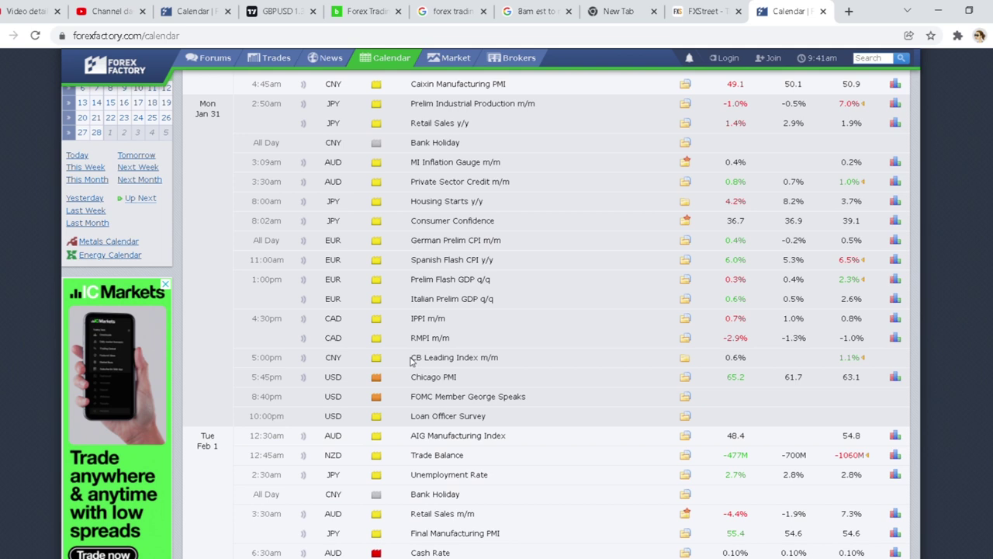
{"action": "scroll", "coordinate": [413, 361], "scroll_direction": "down", "scroll_amount": 4}
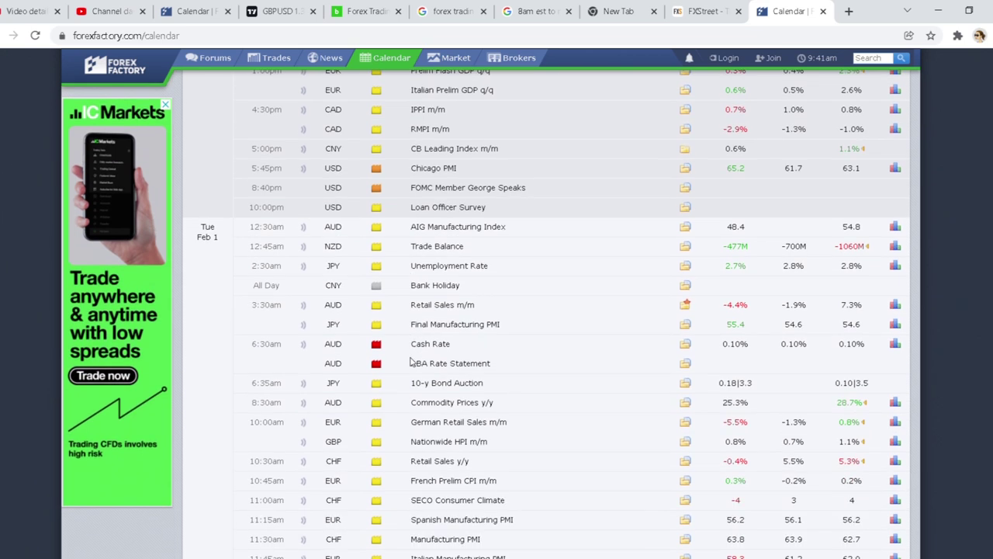
{"action": "scroll", "coordinate": [412, 361], "scroll_direction": "down", "scroll_amount": 1}
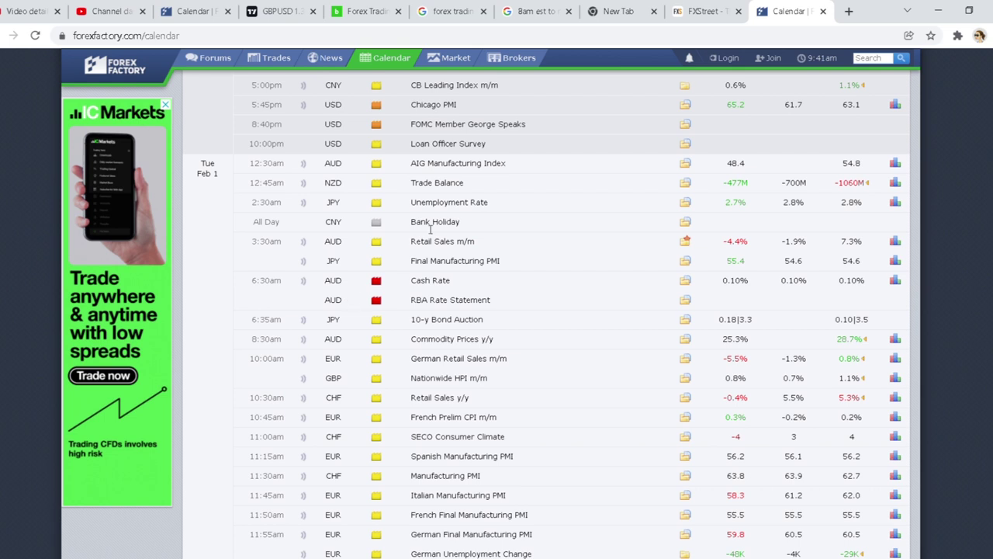
{"action": "scroll", "coordinate": [430, 229], "scroll_direction": "up", "scroll_amount": 2}
{"action": "scroll", "coordinate": [430, 229], "scroll_direction": "up", "scroll_amount": 1}
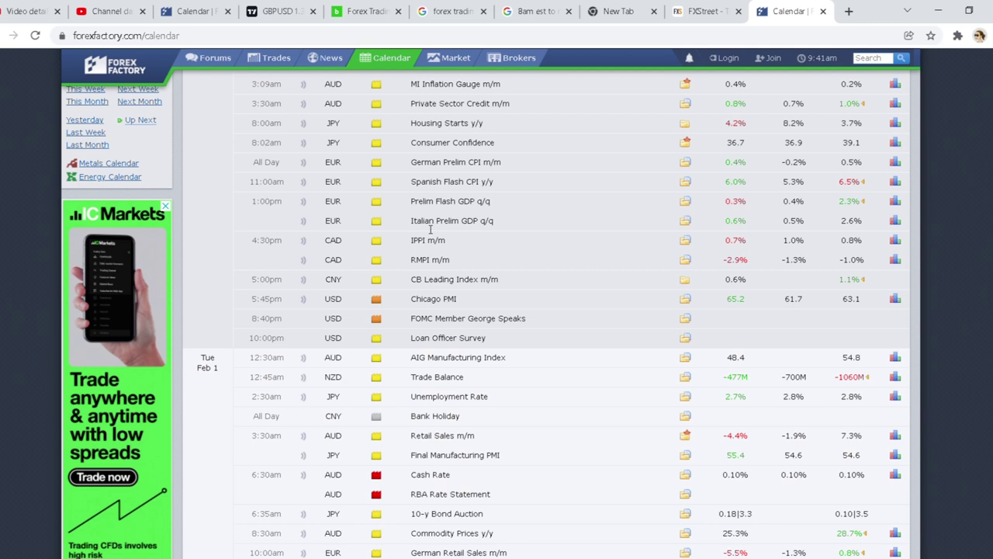
{"action": "scroll", "coordinate": [429, 229], "scroll_direction": "down", "scroll_amount": 5}
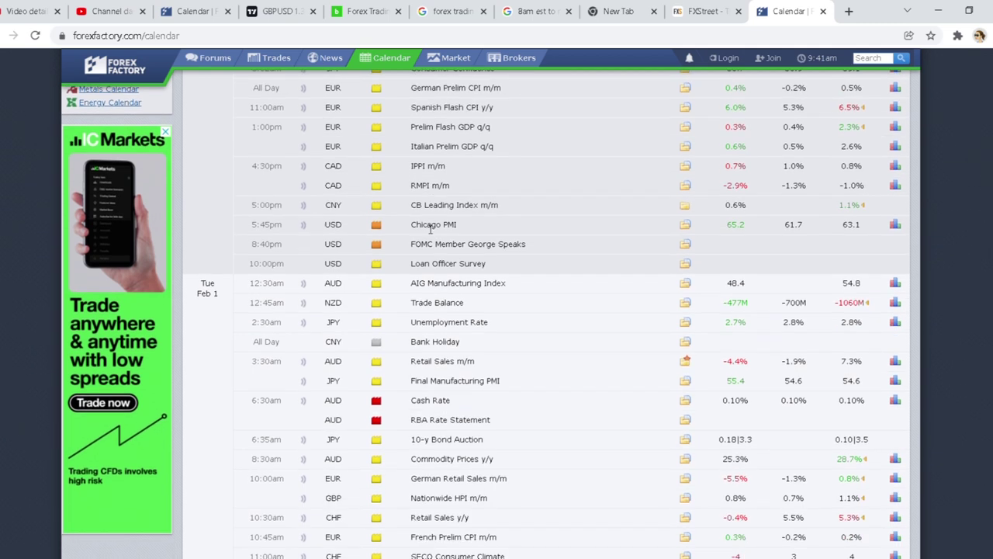
{"action": "scroll", "coordinate": [439, 214], "scroll_direction": "down", "scroll_amount": 10}
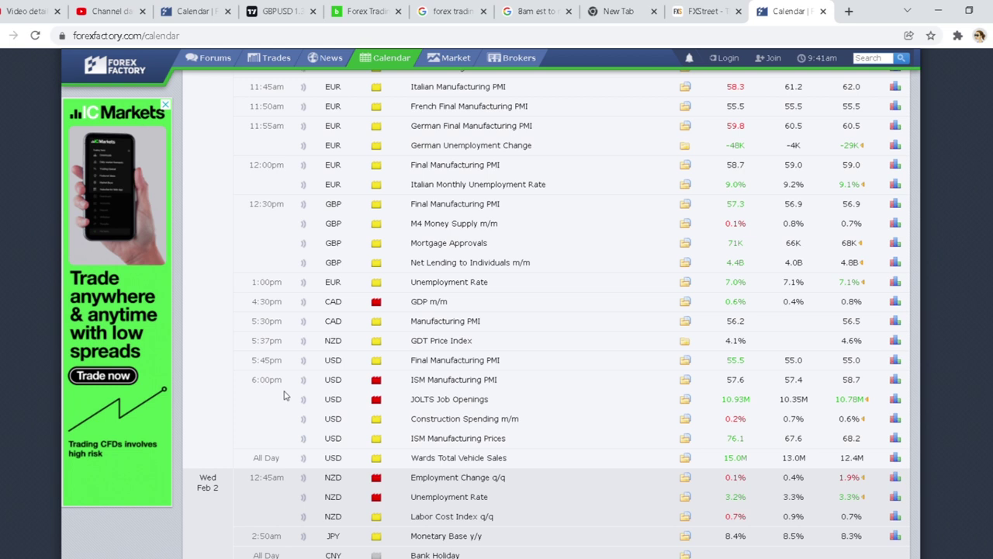
Step: Scroll through Feb 3's BOE rate at 0.50%, ECB and ISM Services PMI rows to Feb 4
{"action": "scroll", "coordinate": [284, 396], "scroll_direction": "down", "scroll_amount": 3}
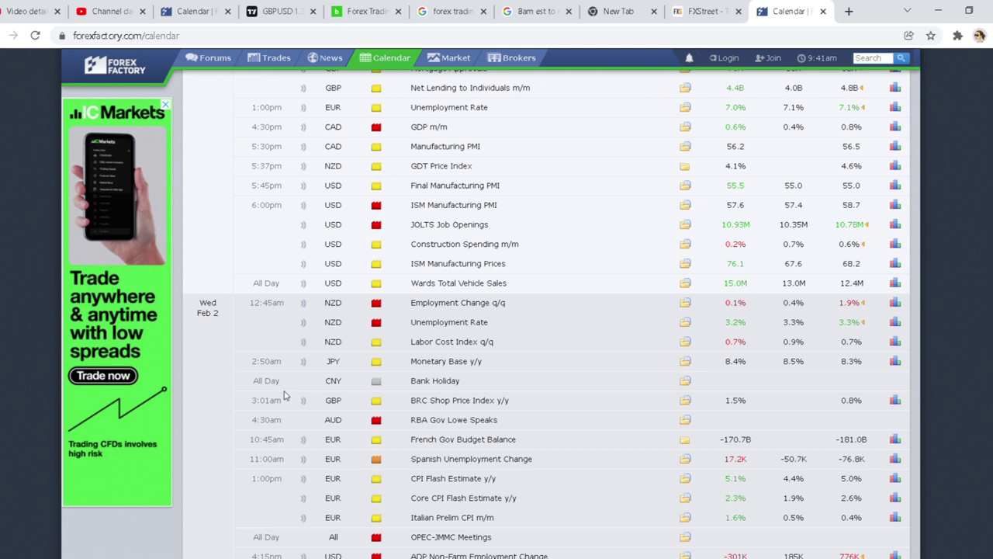
{"action": "scroll", "coordinate": [285, 397], "scroll_direction": "down", "scroll_amount": 2}
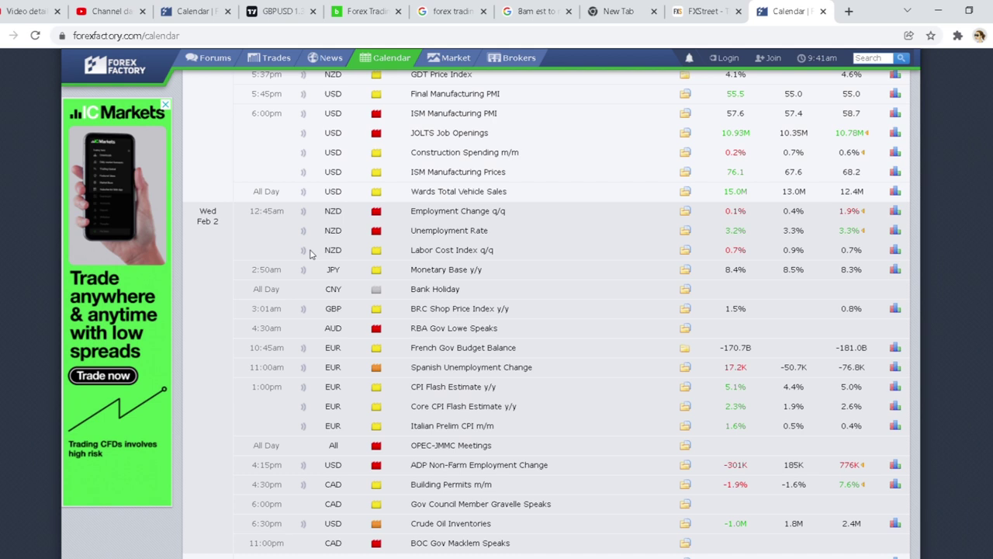
{"action": "scroll", "coordinate": [309, 254], "scroll_direction": "down", "scroll_amount": 3}
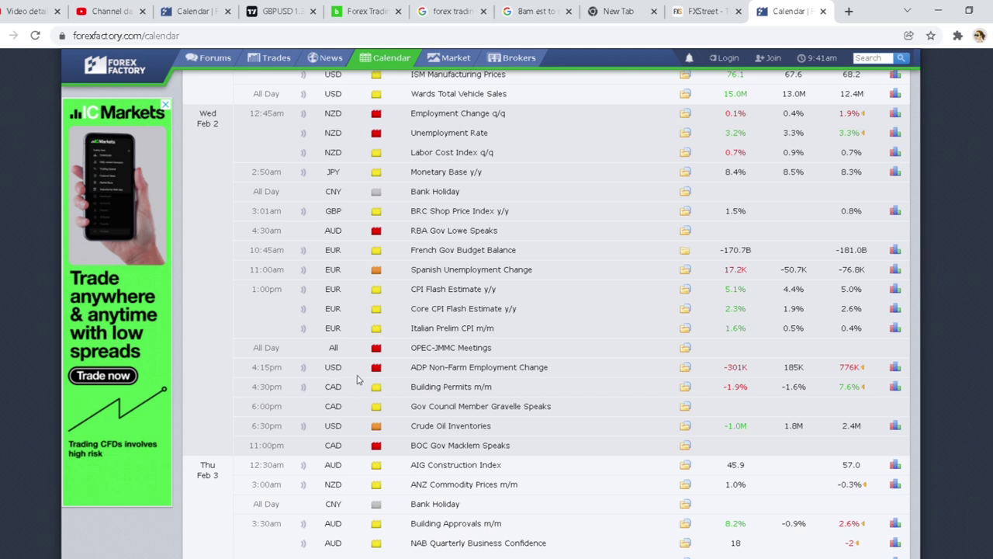
{"action": "scroll", "coordinate": [329, 435], "scroll_direction": "down", "scroll_amount": 6}
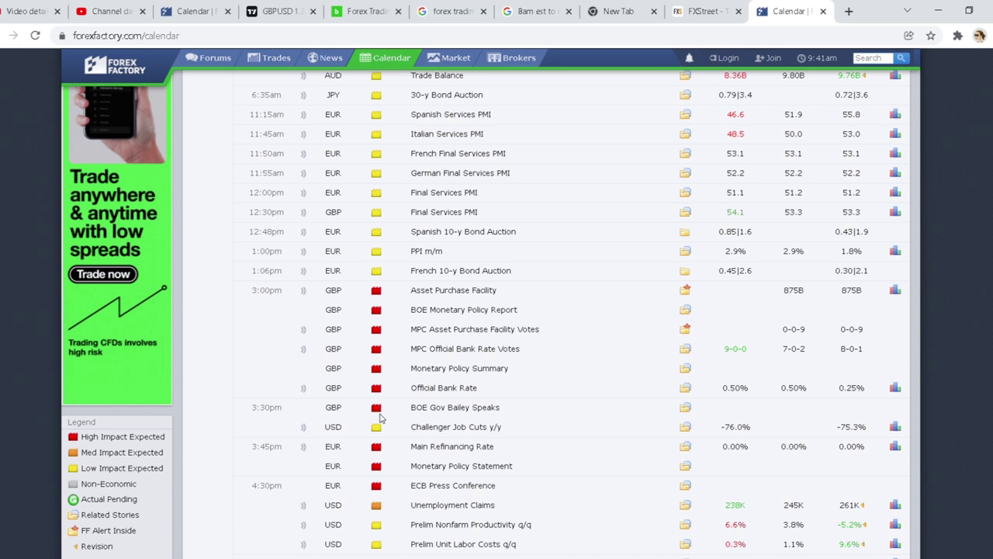
{"action": "scroll", "coordinate": [380, 419], "scroll_direction": "down", "scroll_amount": 1}
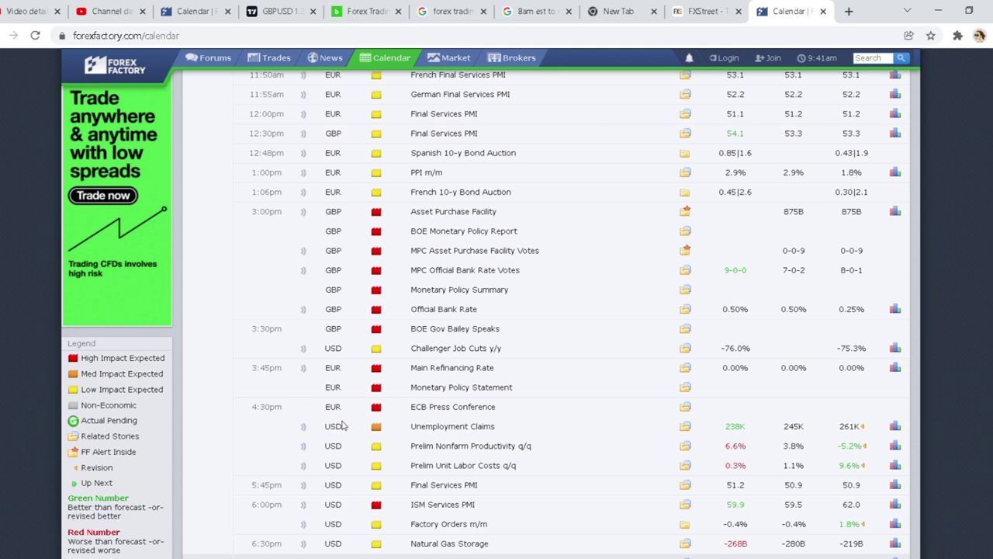
{"action": "scroll", "coordinate": [342, 424], "scroll_direction": "down", "scroll_amount": 1}
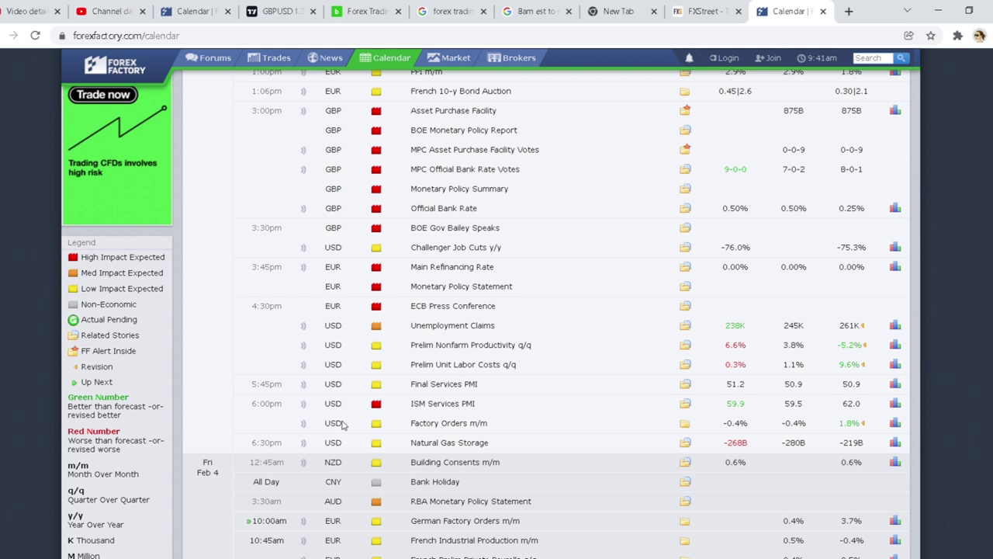
Step: Scroll to Feb 4's Non-Farm Employment Change (110K forecast) and the calendar's end
{"action": "scroll", "coordinate": [343, 426], "scroll_direction": "down", "scroll_amount": 3}
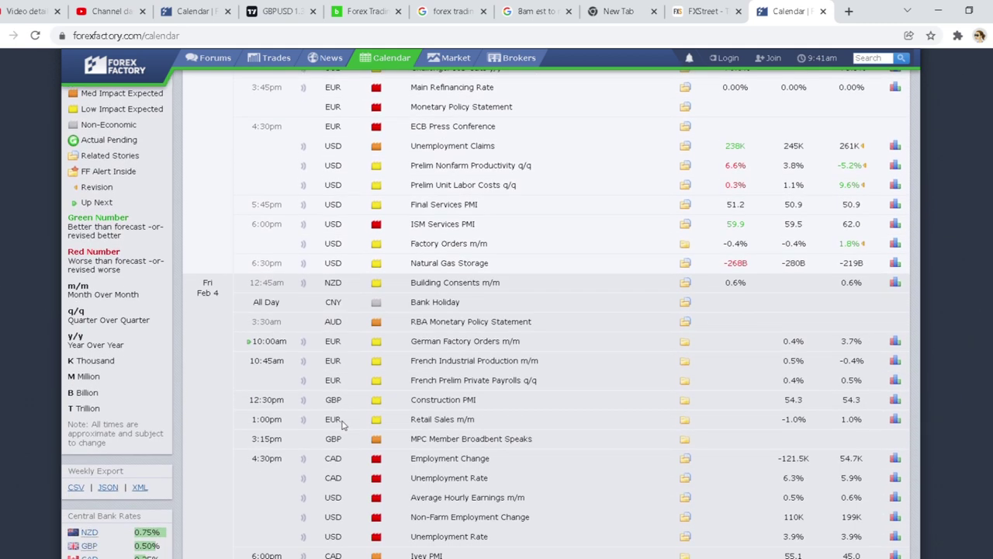
{"action": "scroll", "coordinate": [343, 425], "scroll_direction": "down", "scroll_amount": 1}
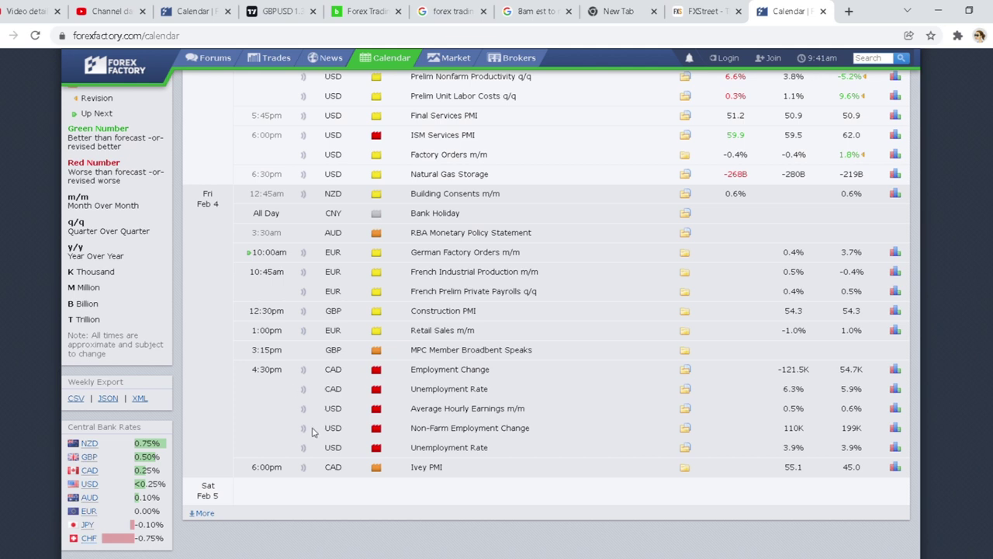
Step: Bring up the GBPUSD chart and enlarge the candles around recent price action
{"action": "key", "text": "ctrl+4"}
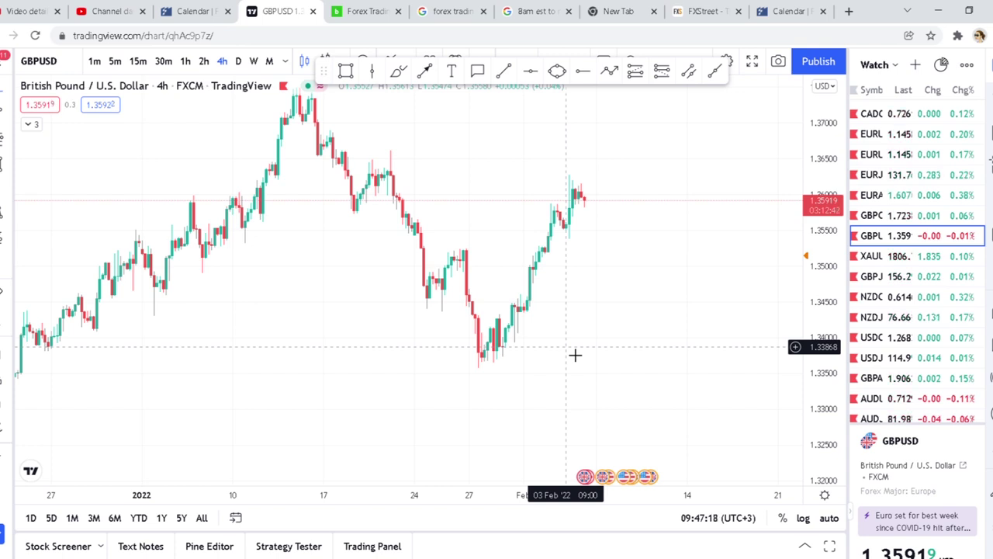
{"action": "scroll", "coordinate": [652, 238], "scroll_direction": "up", "scroll_amount": 2}
{"action": "scroll", "coordinate": [651, 237], "scroll_direction": "up", "scroll_amount": 1}
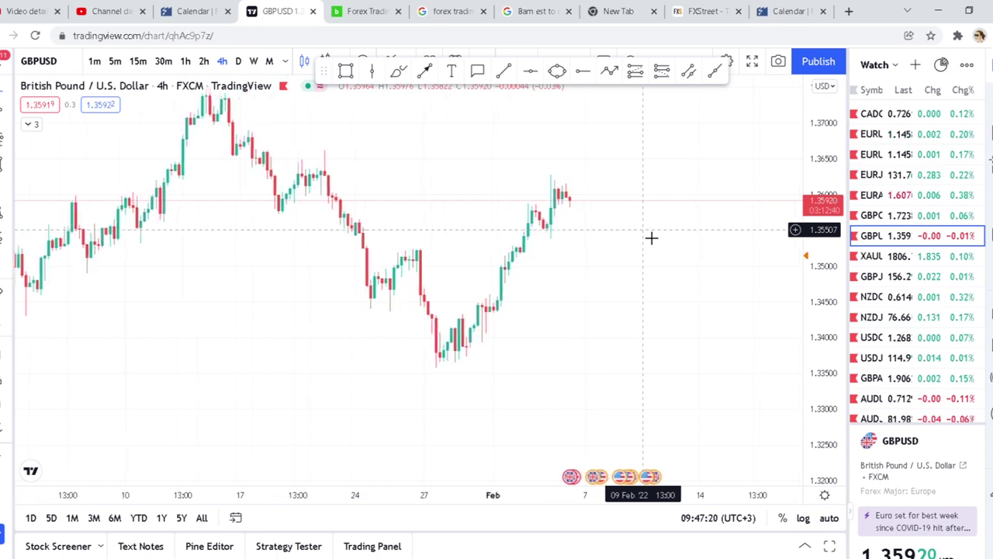
{"action": "left_click_drag", "start_coordinate": [822, 344], "coordinate": [701, 182]}
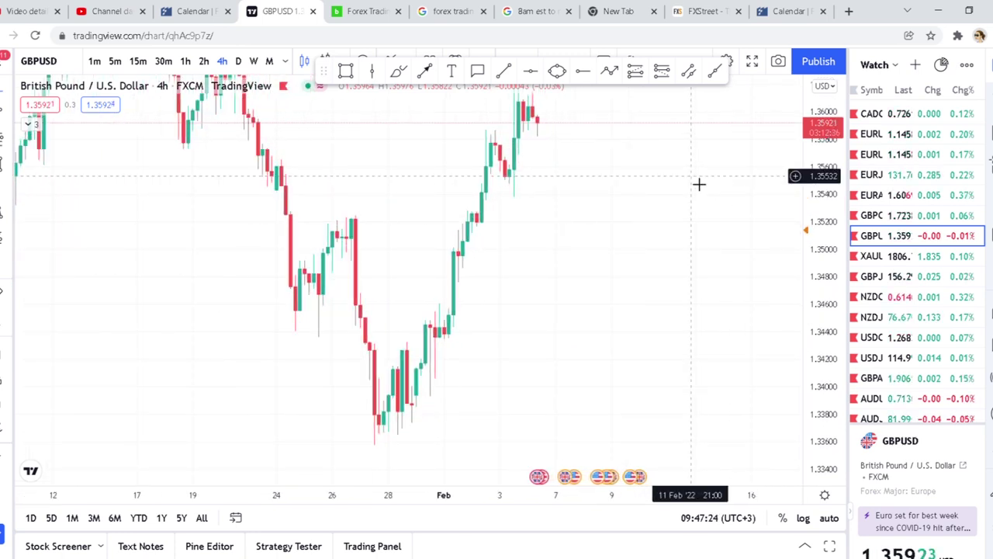
{"action": "left_click_drag", "start_coordinate": [586, 190], "coordinate": [632, 246]}
{"action": "scroll", "coordinate": [629, 238], "scroll_direction": "up", "scroll_amount": 2}
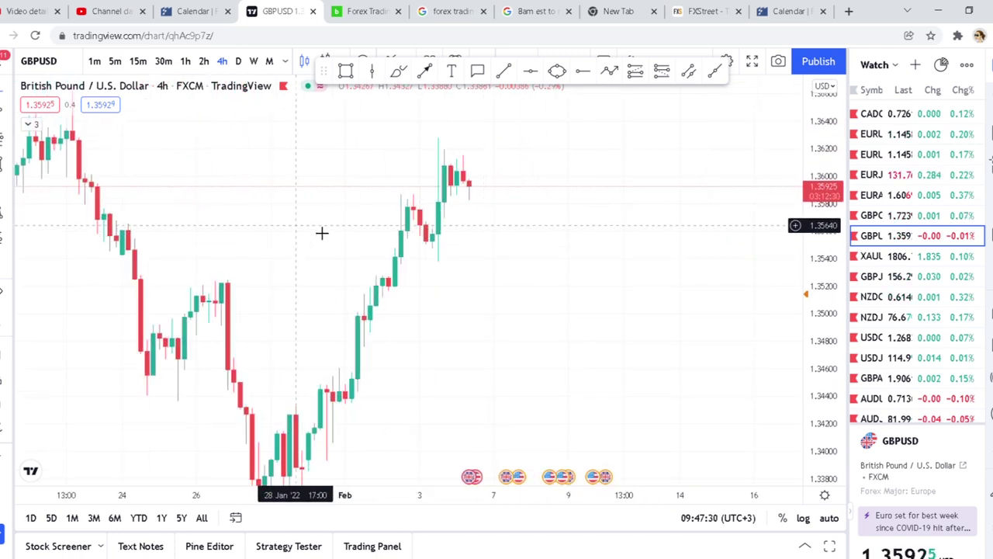
{"action": "scroll", "coordinate": [535, 214], "scroll_direction": "down", "scroll_amount": 1}
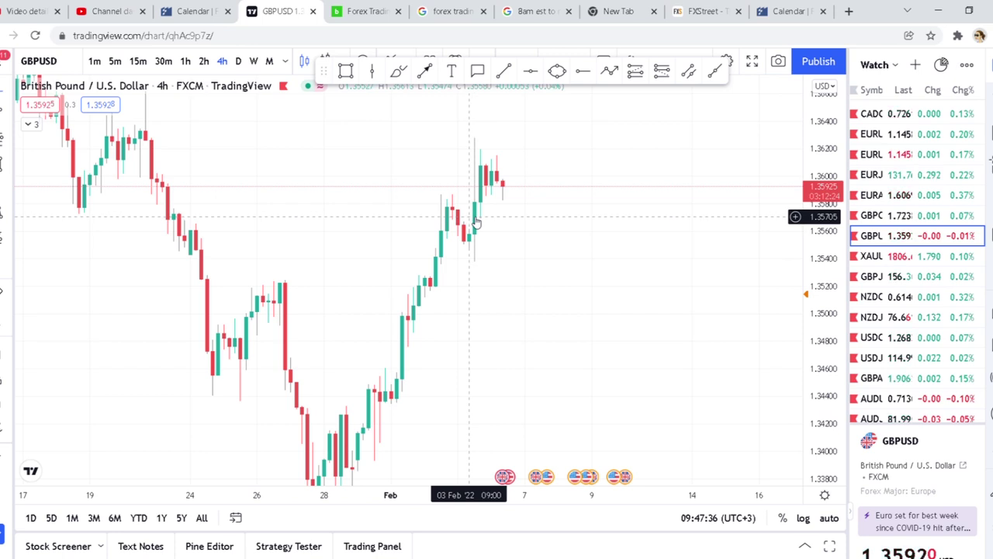
Step: Switch to 1-hour candles and measure the 3 Feb spike at about 0.66% over 14 bars
{"action": "left_click", "coordinate": [185, 62]}
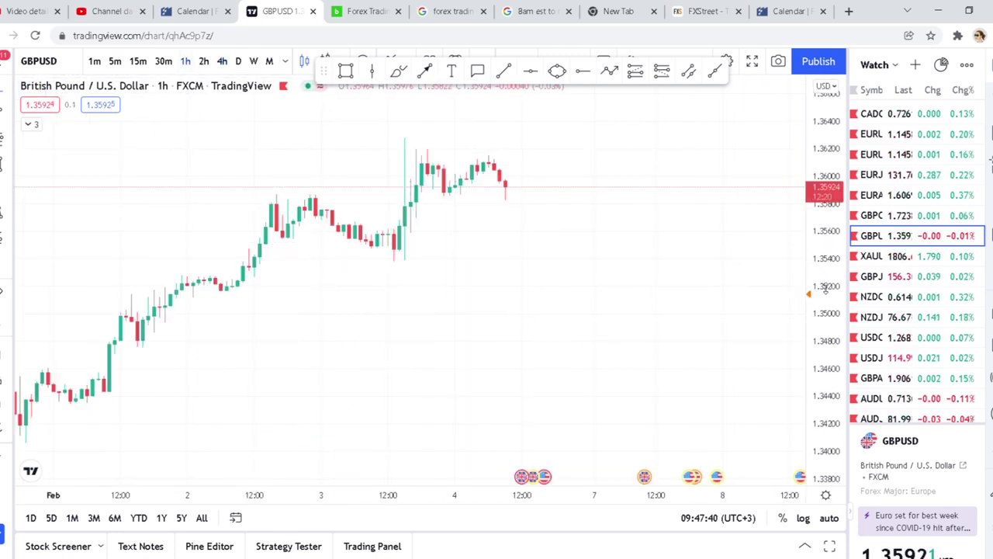
{"action": "left_click_drag", "start_coordinate": [579, 213], "coordinate": [776, 311]}
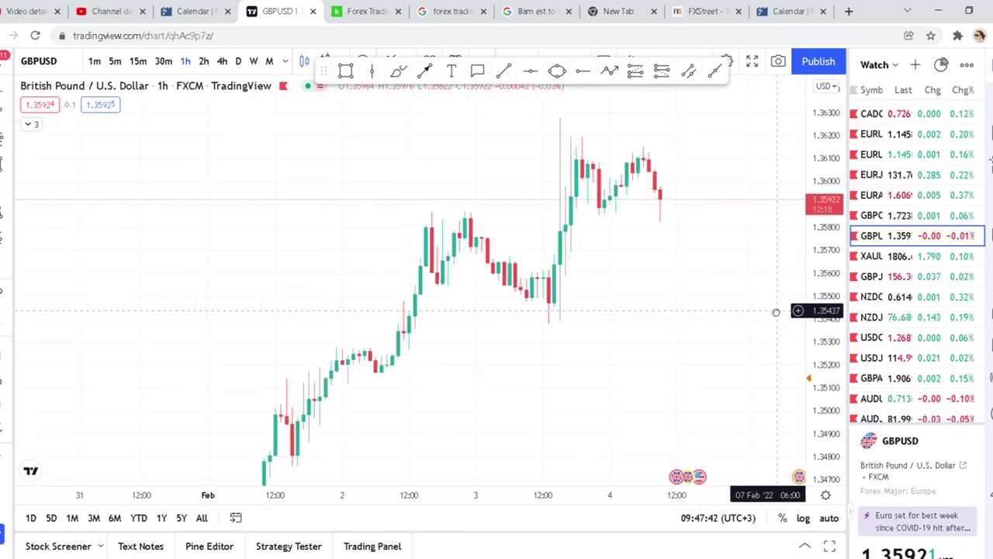
{"action": "scroll", "coordinate": [698, 308], "scroll_direction": "up", "scroll_amount": 2}
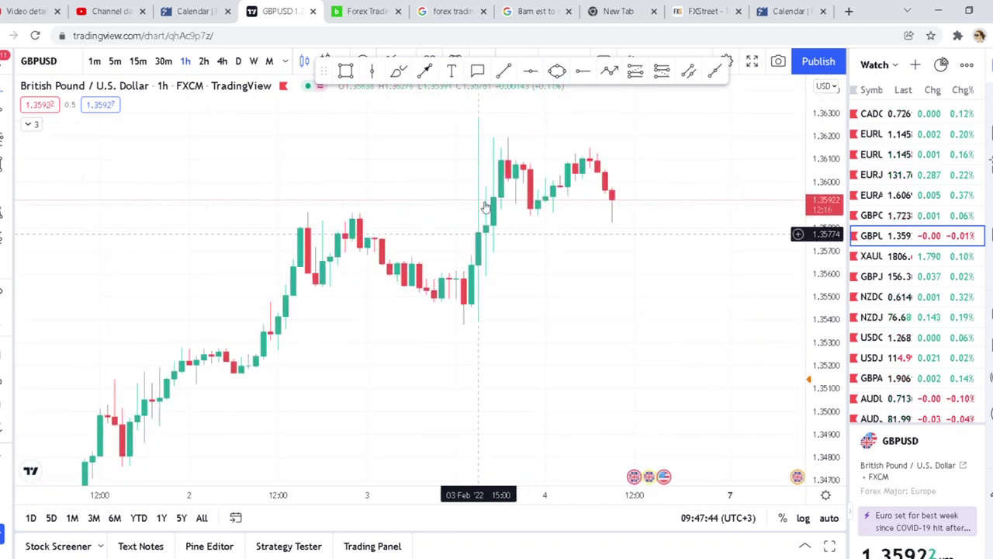
{"action": "scroll", "coordinate": [528, 209], "scroll_direction": "right", "scroll_amount": 2}
{"action": "scroll", "coordinate": [607, 304], "scroll_direction": "left", "scroll_amount": 2}
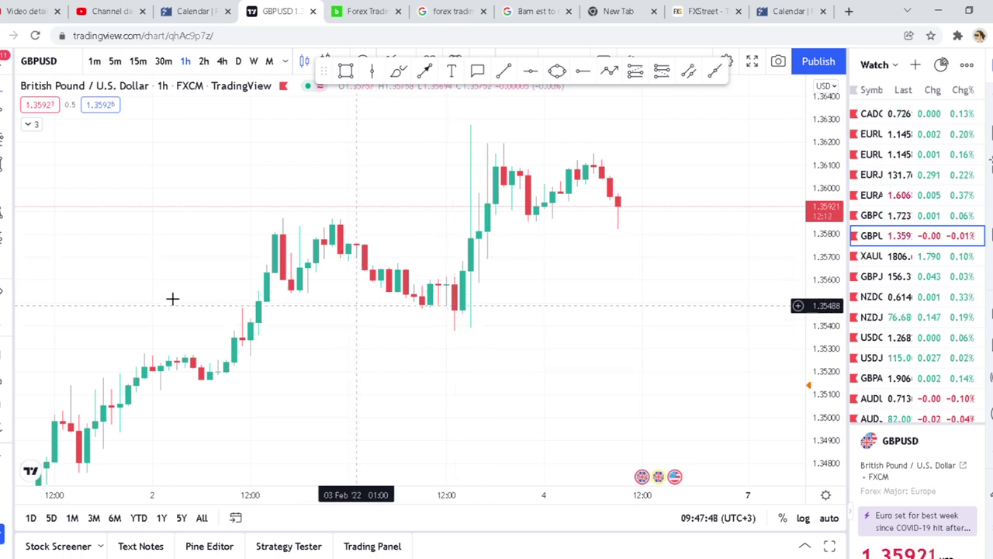
{"action": "left_click", "coordinate": [411, 335], "text": "shift"}
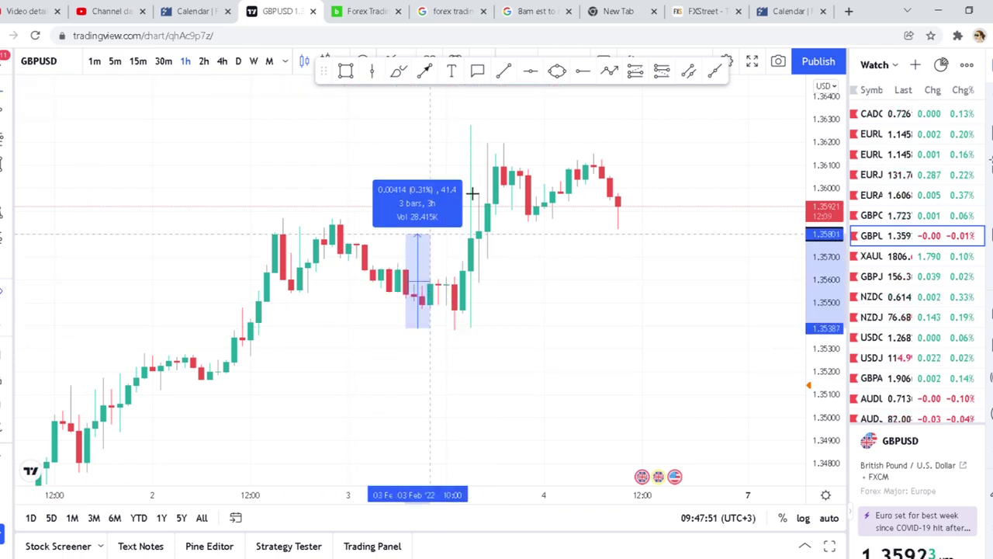
{"action": "left_click", "coordinate": [527, 131]}
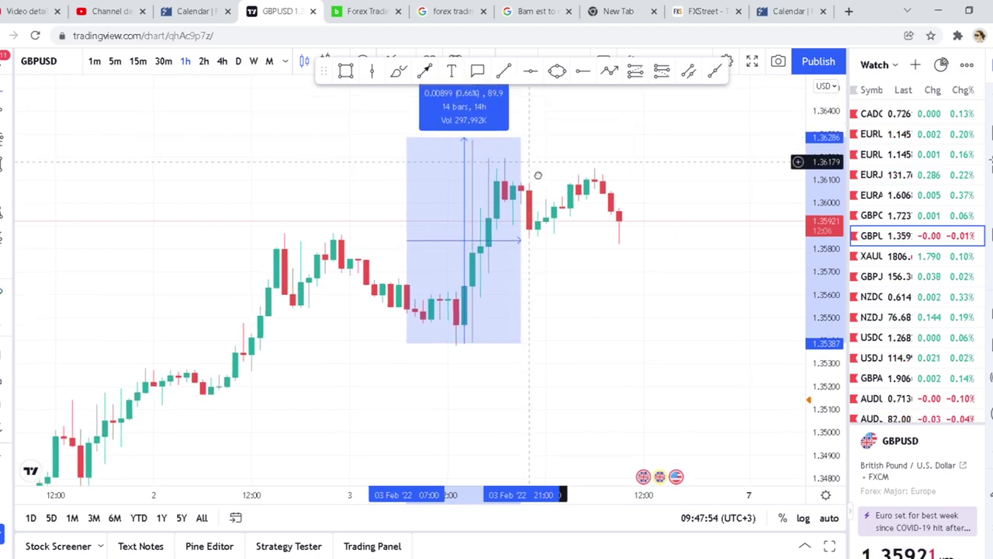
{"action": "left_click", "coordinate": [676, 318]}
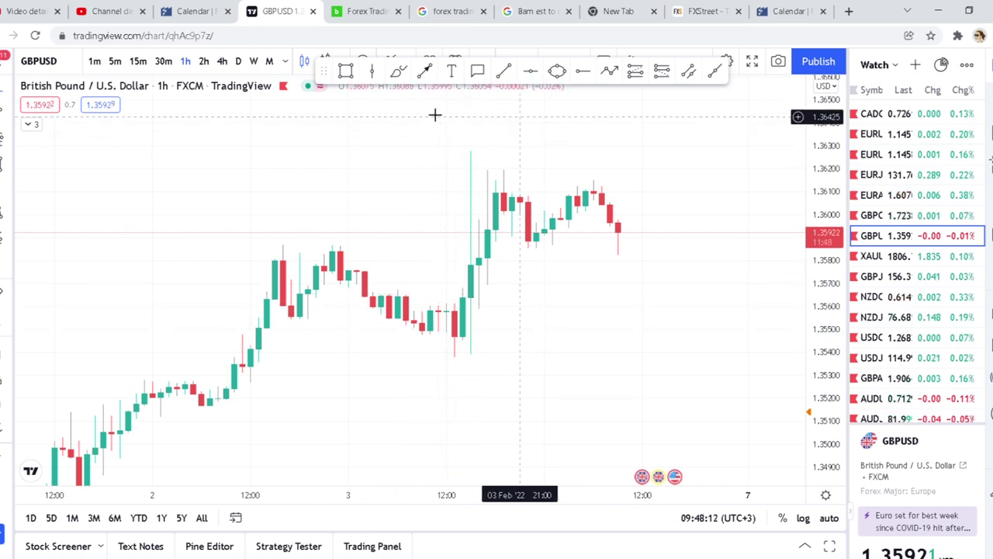
{"action": "left_click", "coordinate": [422, 71]}
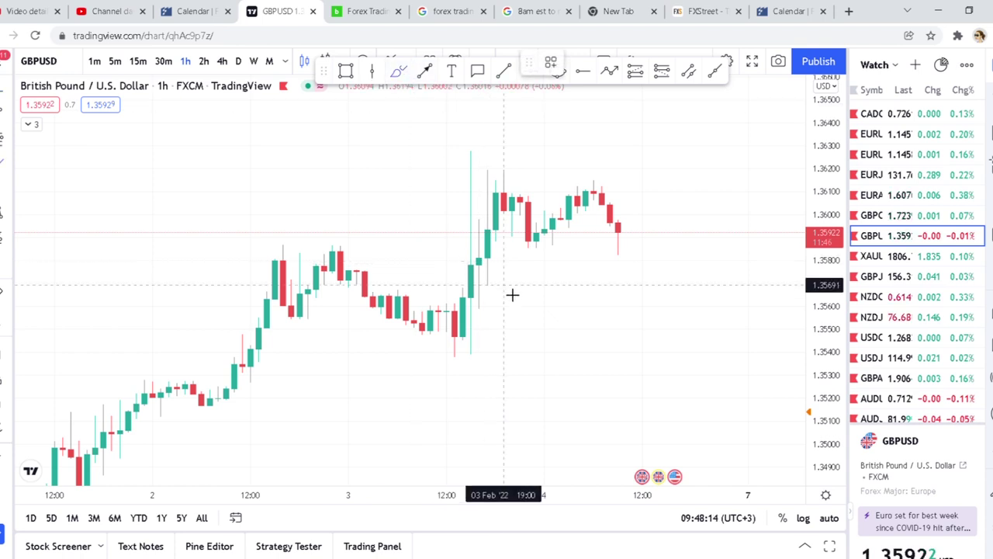
{"action": "mouse_move", "coordinate": [500, 285]}
{"action": "left_mouse_down"}
{"action": "mouse_move", "coordinate": [437, 280]}
{"action": "mouse_move", "coordinate": [431, 389]}
{"action": "left_mouse_up"}
{"action": "left_click_drag", "start_coordinate": [515, 388], "coordinate": [503, 347]}
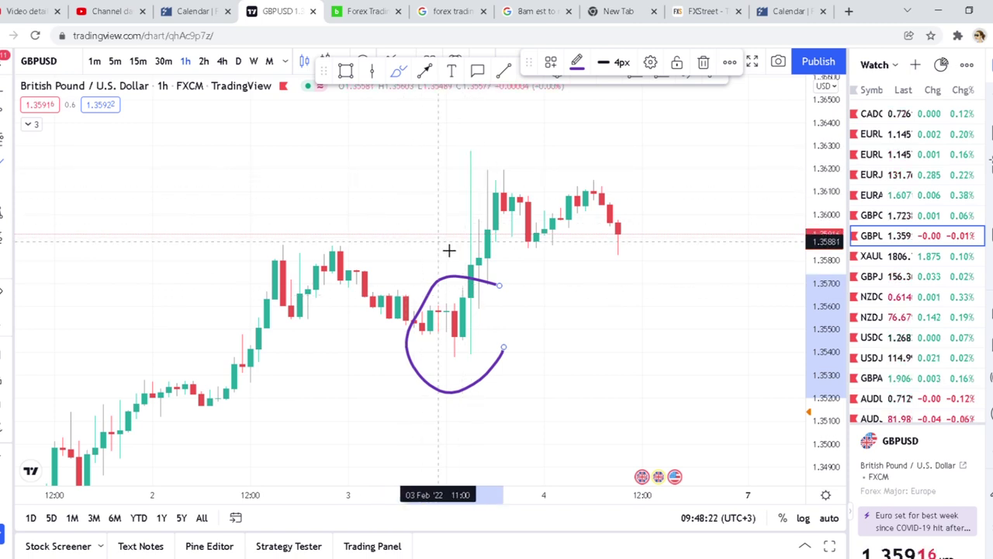
{"action": "left_click", "coordinate": [900, 134]}
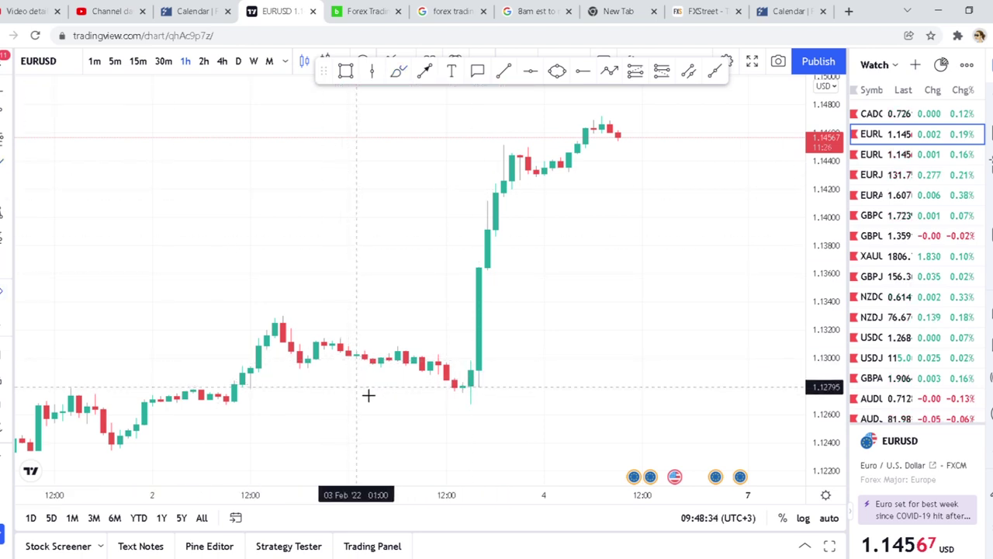
{"action": "left_click_drag", "start_coordinate": [366, 388], "coordinate": [557, 151]}
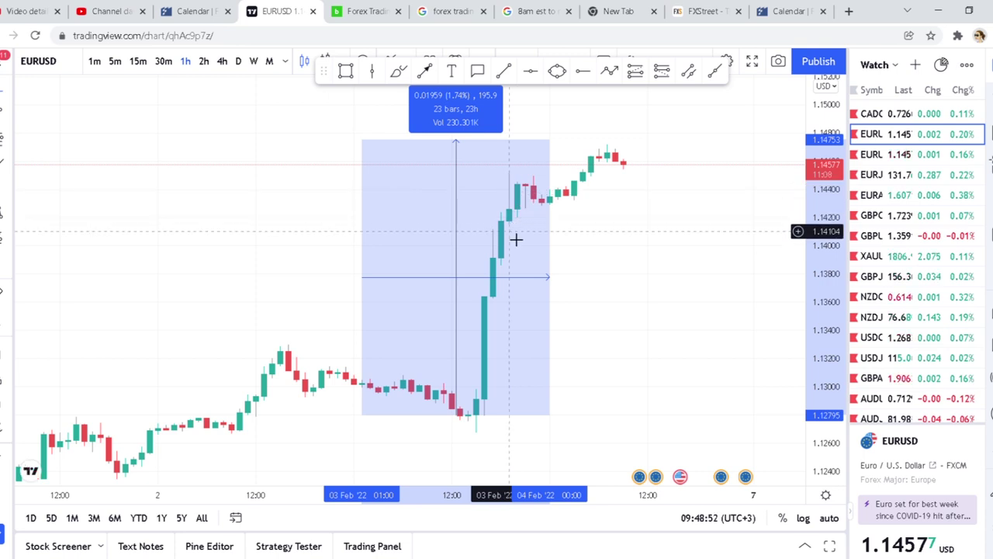
Step: Clear the EURUSD measurement and zoom out to show several days of hourly candles before the spike
{"action": "left_click", "coordinate": [626, 319]}
{"action": "scroll", "coordinate": [625, 317], "scroll_direction": "down", "scroll_amount": 3}
{"action": "left_click_drag", "start_coordinate": [619, 304], "coordinate": [581, 283]}
{"action": "scroll", "coordinate": [582, 287], "scroll_direction": "down", "scroll_amount": 1}
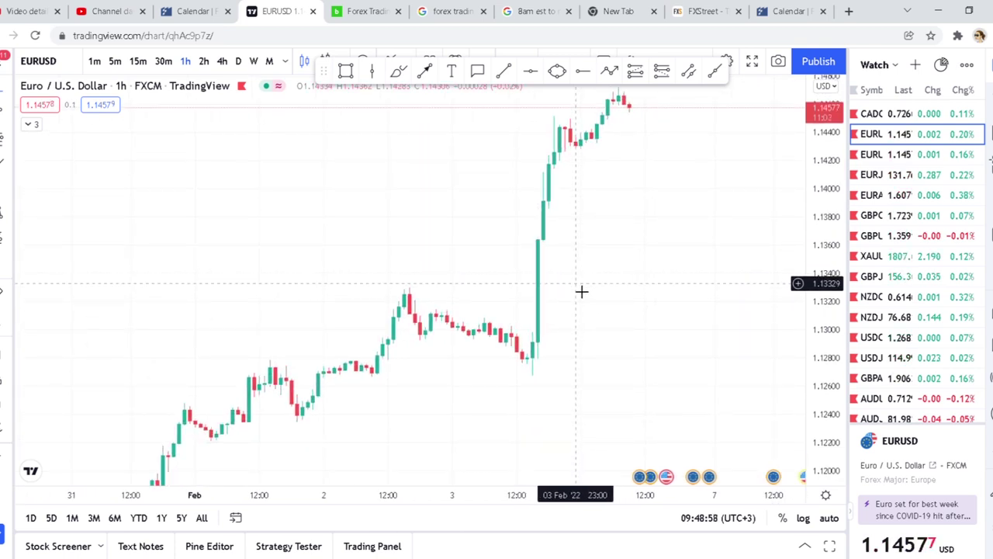
{"action": "scroll", "coordinate": [581, 290], "scroll_direction": "down", "scroll_amount": 3}
{"action": "left_click_drag", "start_coordinate": [570, 417], "coordinate": [543, 243]}
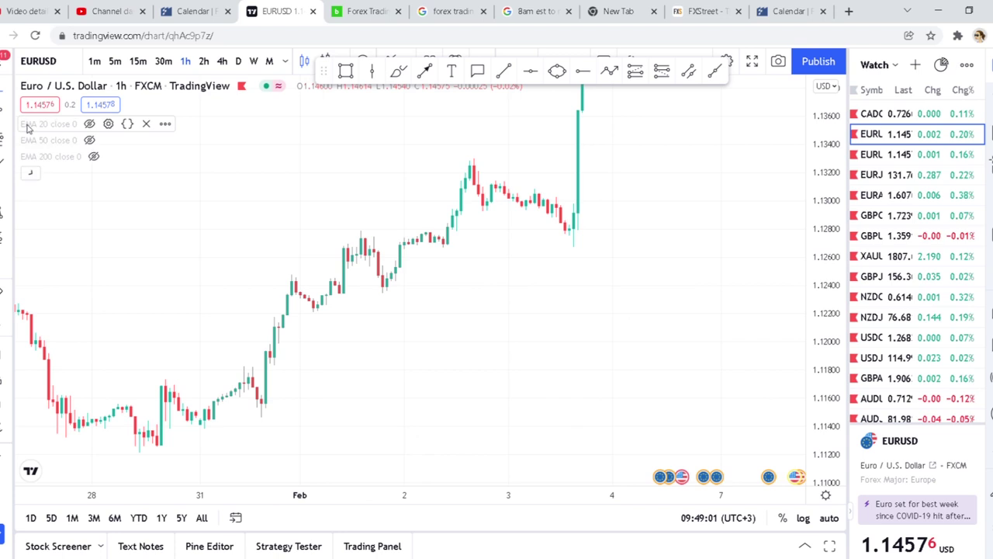
{"action": "left_click", "coordinate": [94, 156]}
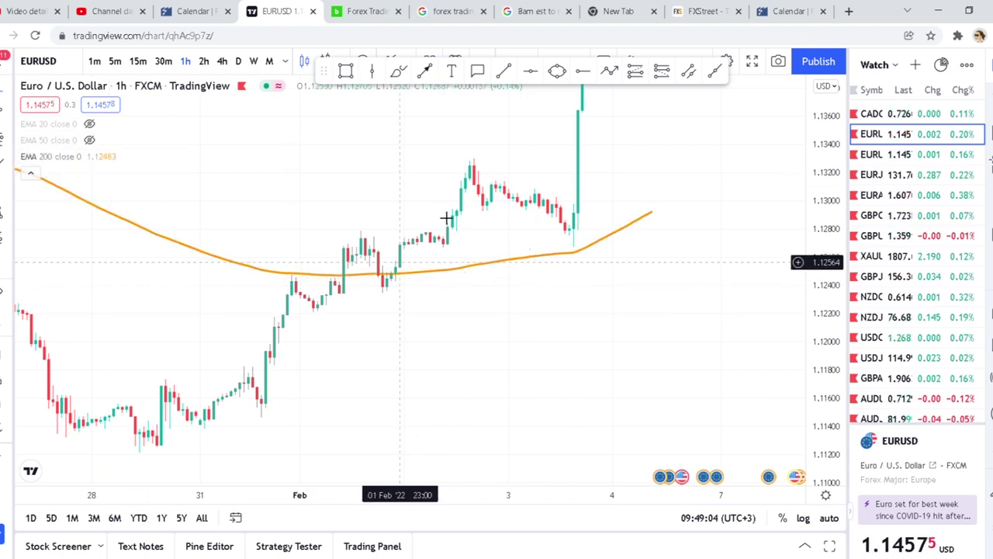
Step: Fit the 200 EMA in view, then switch to OANDA EURUSD and on to the EURJPY chart
{"action": "left_click_drag", "start_coordinate": [621, 219], "coordinate": [581, 324]}
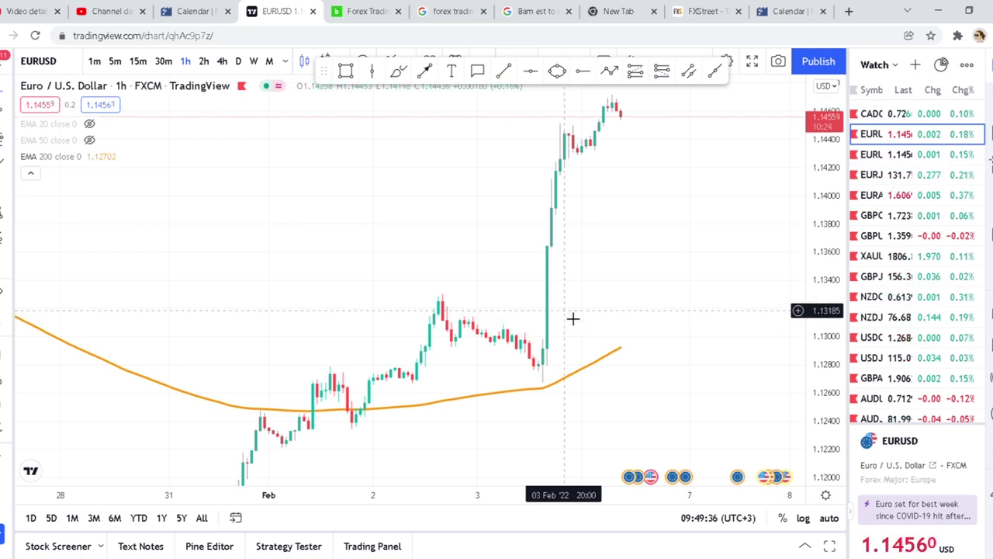
{"action": "left_click", "coordinate": [892, 155]}
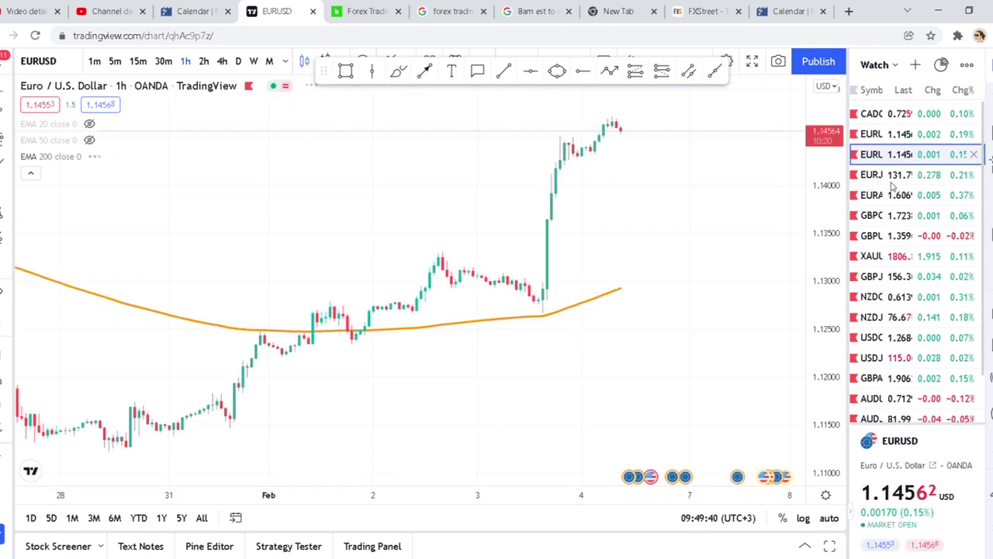
{"action": "left_click", "coordinate": [892, 179]}
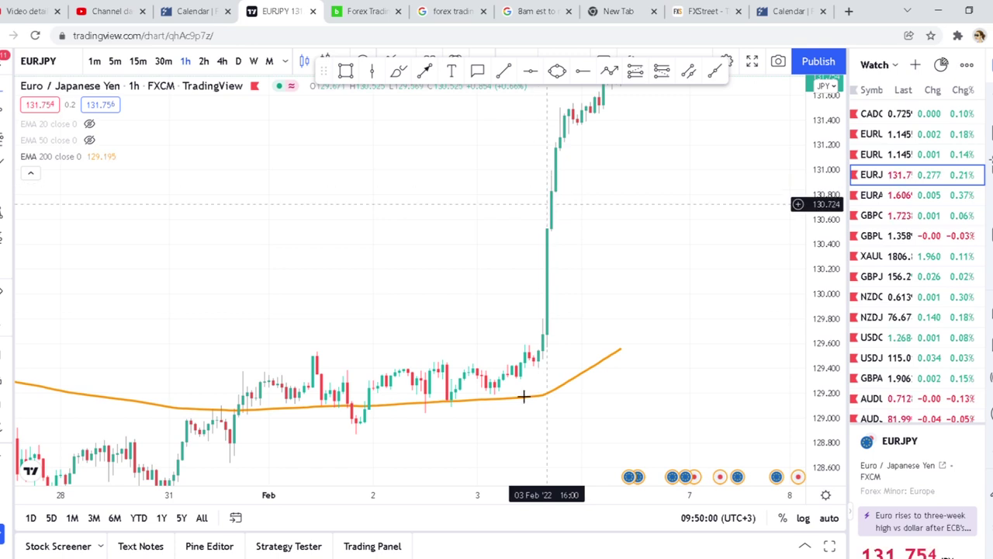
Step: Measure the EURJPY news spike above its 200 EMA at about 1.90%
{"action": "left_click_drag", "start_coordinate": [832, 189], "coordinate": [832, 225]}
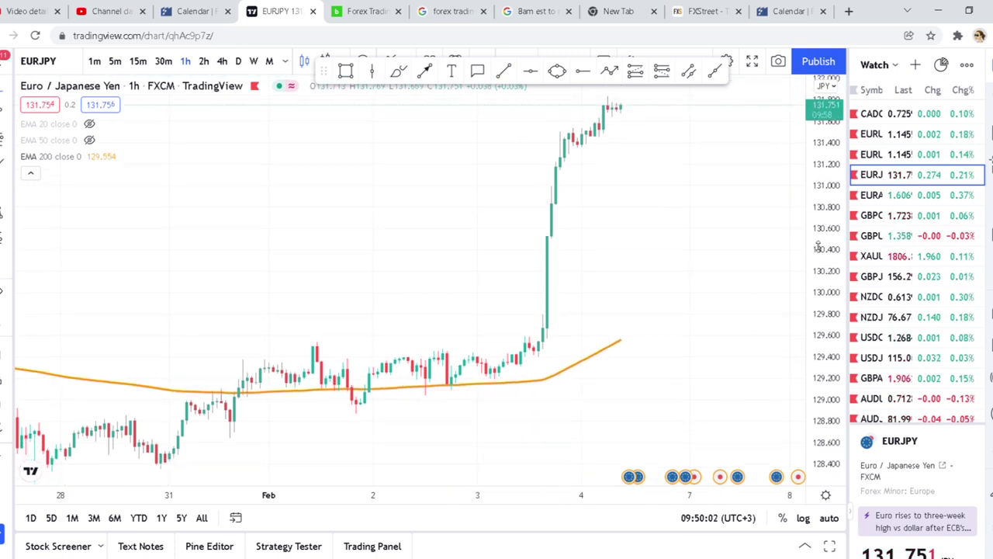
{"action": "left_click", "coordinate": [532, 362], "text": "shift"}
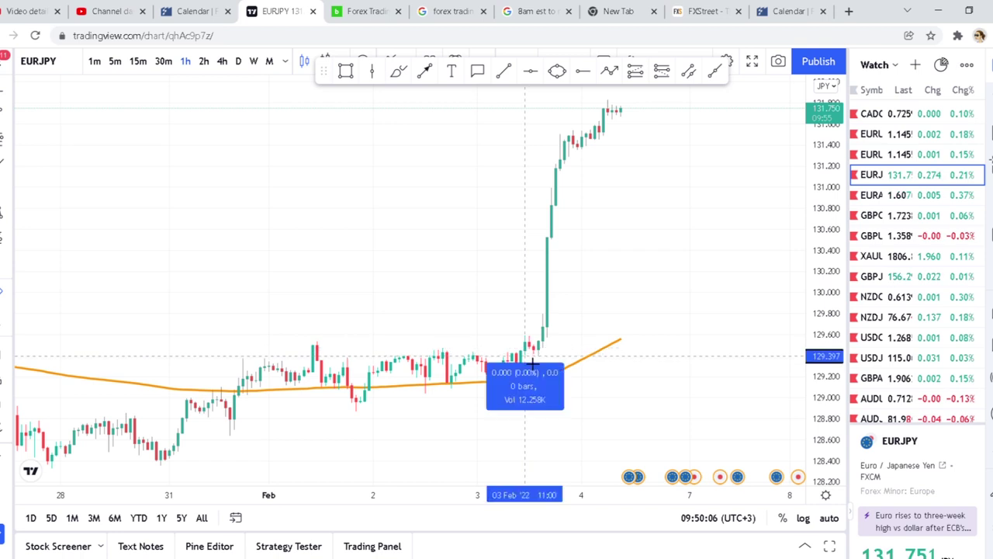
{"action": "left_click", "coordinate": [675, 105]}
{"action": "left_click_drag", "start_coordinate": [669, 167], "coordinate": [672, 173]}
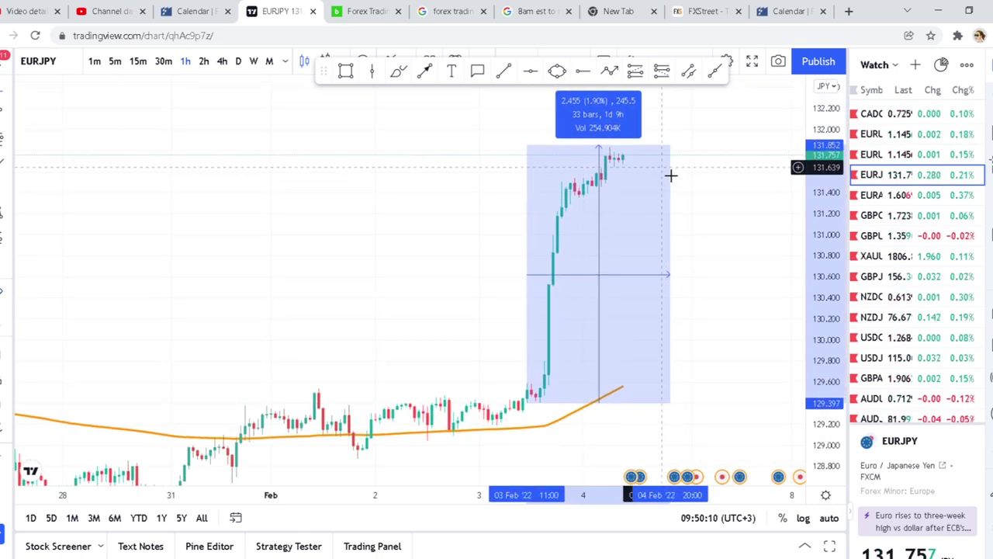
Step: Clear the EURJPY measurement and bring up the EURAUD 1h chart showing its 3 Feb surge
{"action": "left_click", "coordinate": [711, 228]}
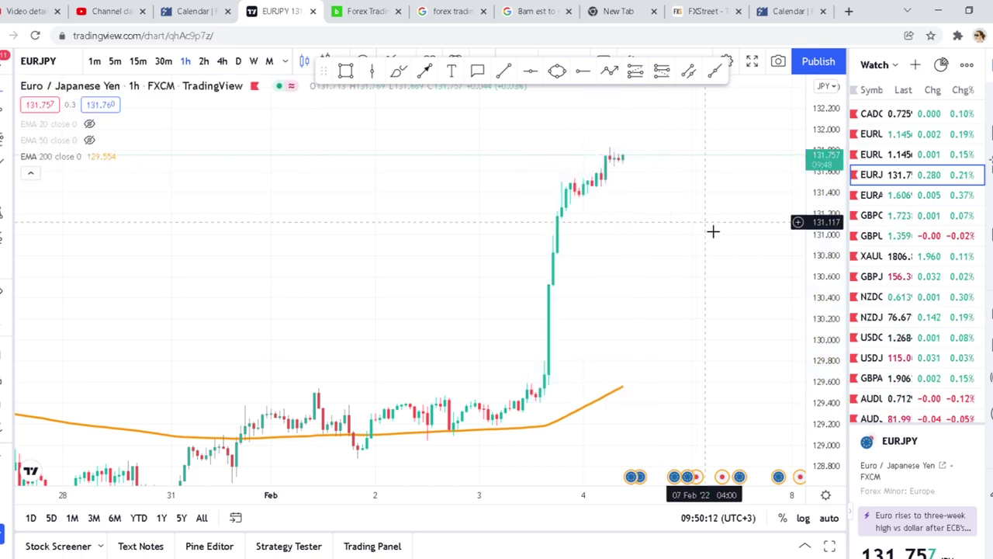
{"action": "left_click", "coordinate": [879, 198]}
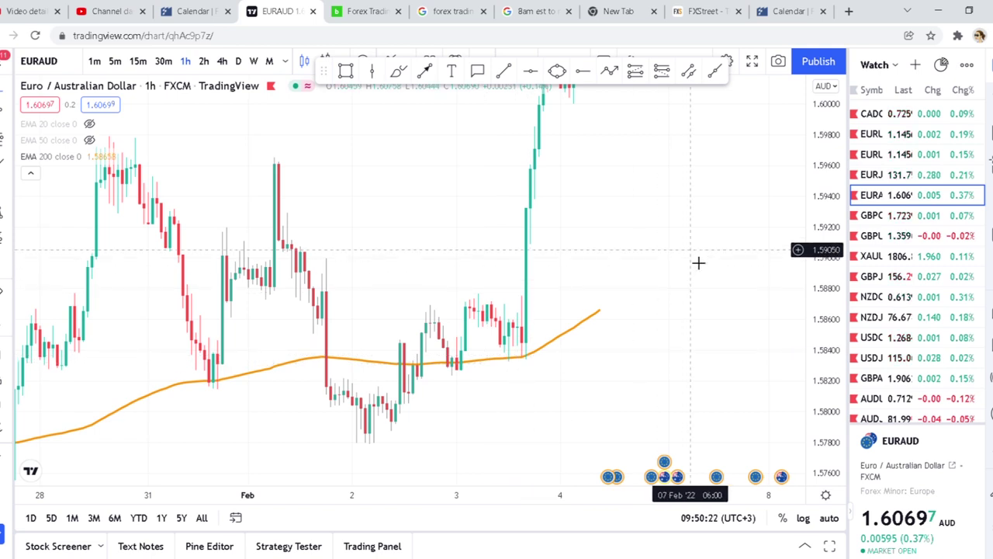
{"action": "left_click_drag", "start_coordinate": [696, 299], "coordinate": [691, 345]}
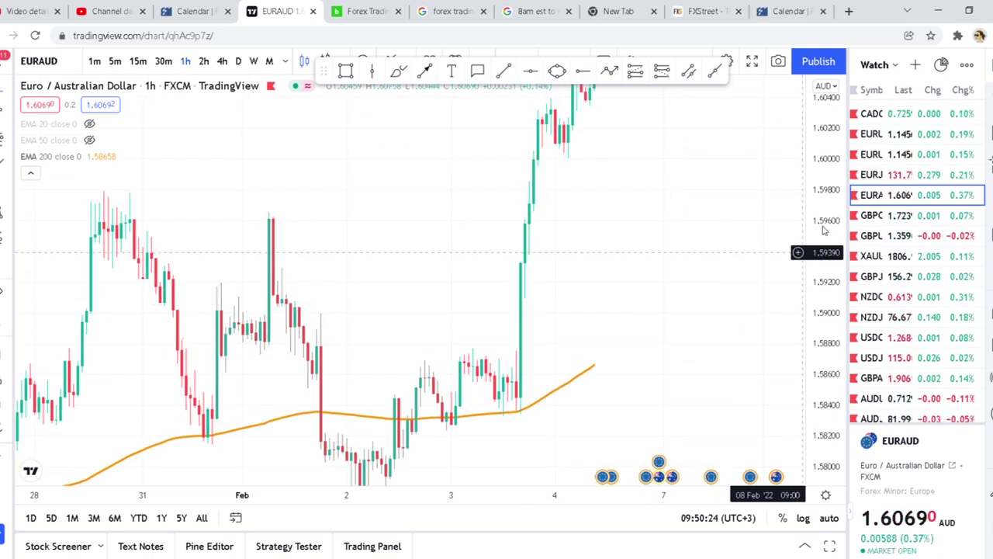
Step: Measure the EURAUD spike from its 200 EMA at 0.02402 (1.52%) over 29 bars, then clear it
{"action": "left_click_drag", "start_coordinate": [809, 254], "coordinate": [810, 274]}
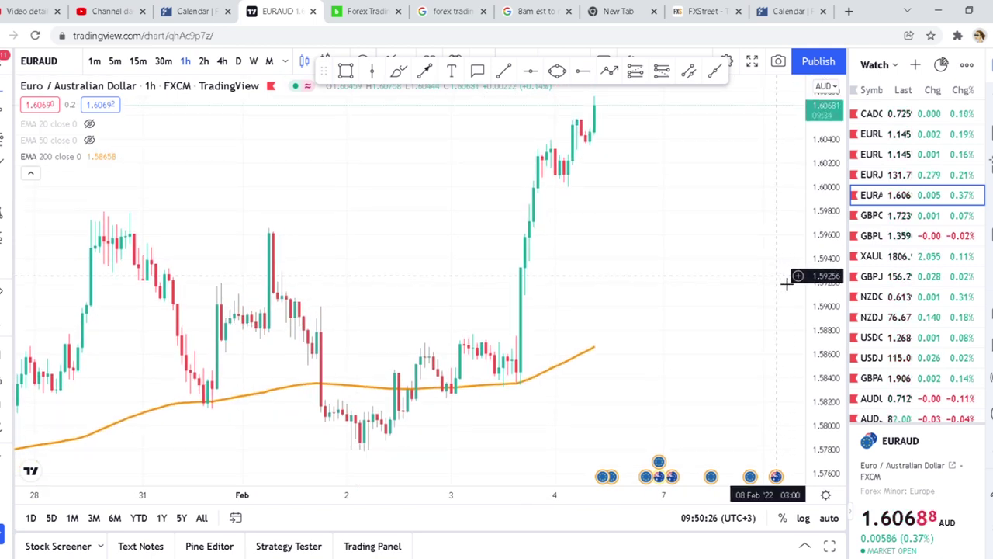
{"action": "left_click_drag", "start_coordinate": [711, 261], "coordinate": [707, 288]}
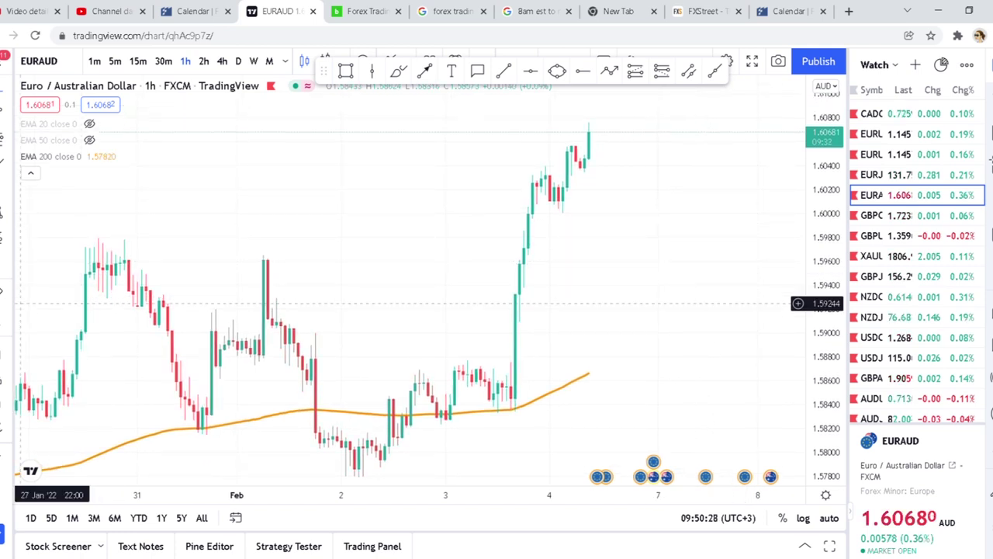
{"action": "left_click_drag", "start_coordinate": [501, 412], "coordinate": [627, 181]}
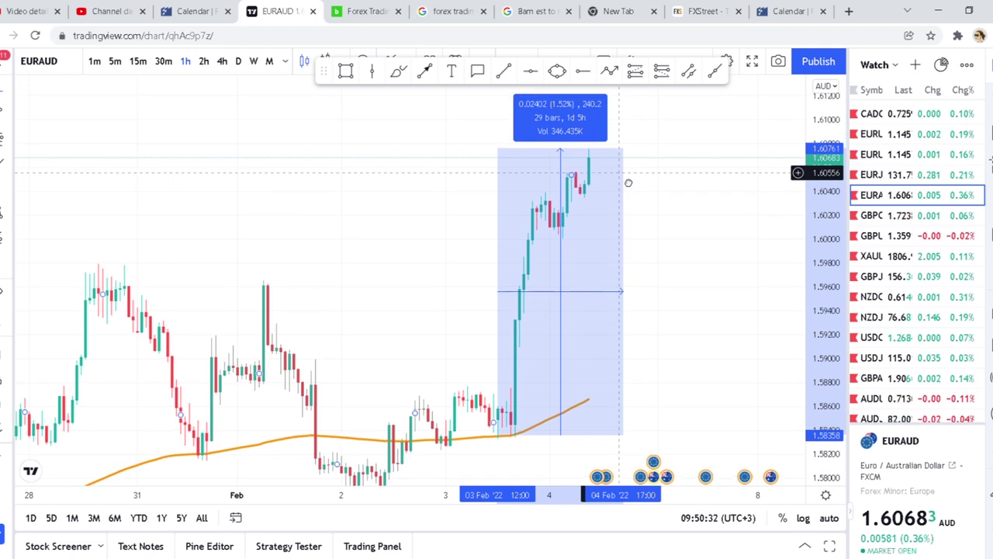
{"action": "left_click", "coordinate": [665, 233]}
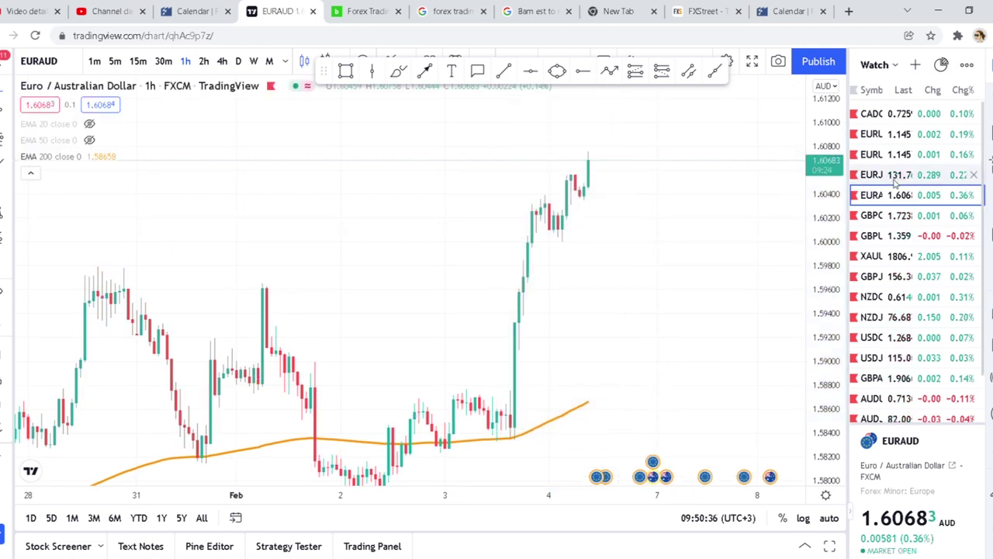
{"action": "left_click_drag", "start_coordinate": [628, 370], "coordinate": [626, 344]}
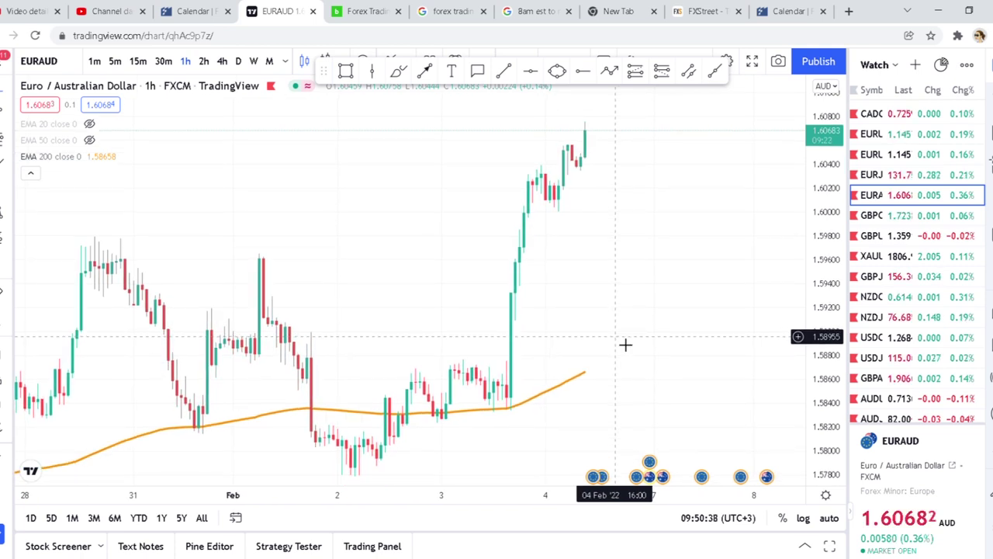